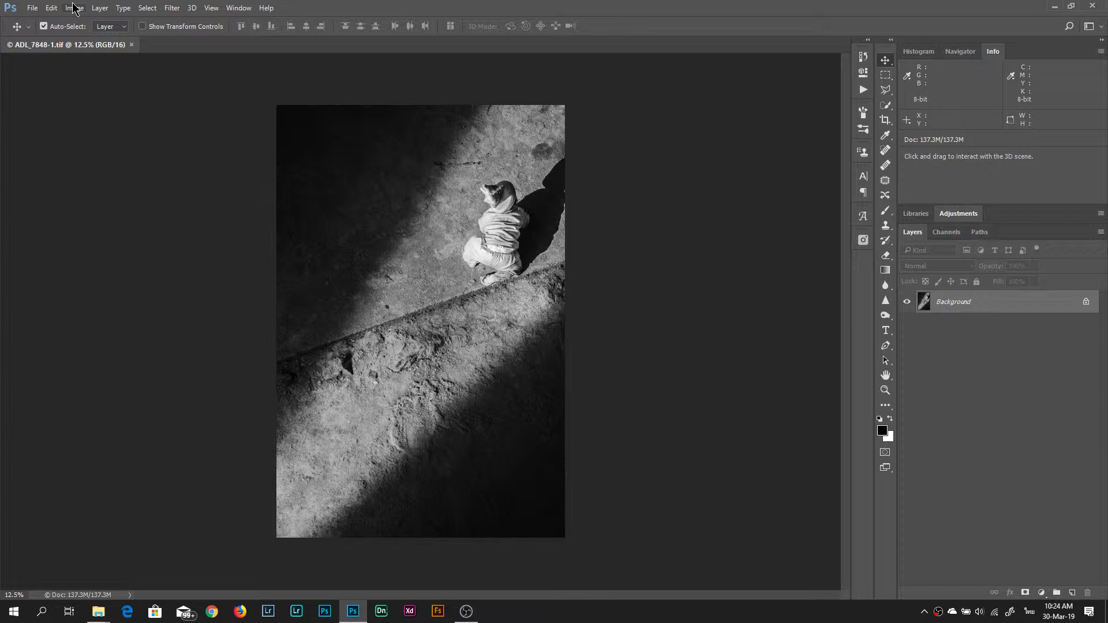
Open Convert to Profile from the Edit menu, then cancel it without converting
click(51, 7)
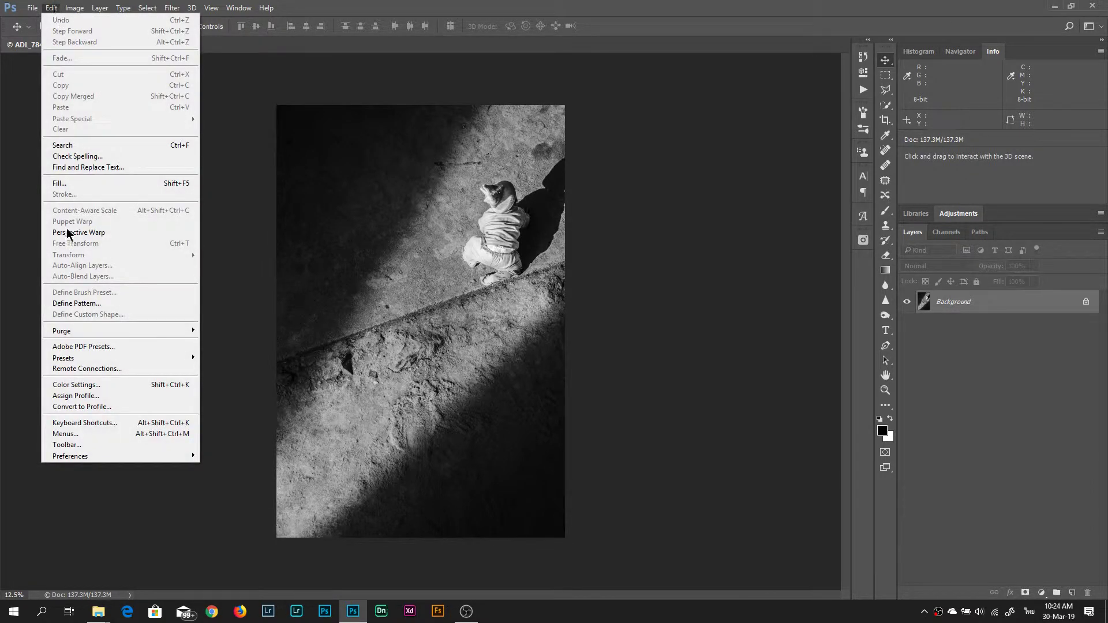
click(85, 407)
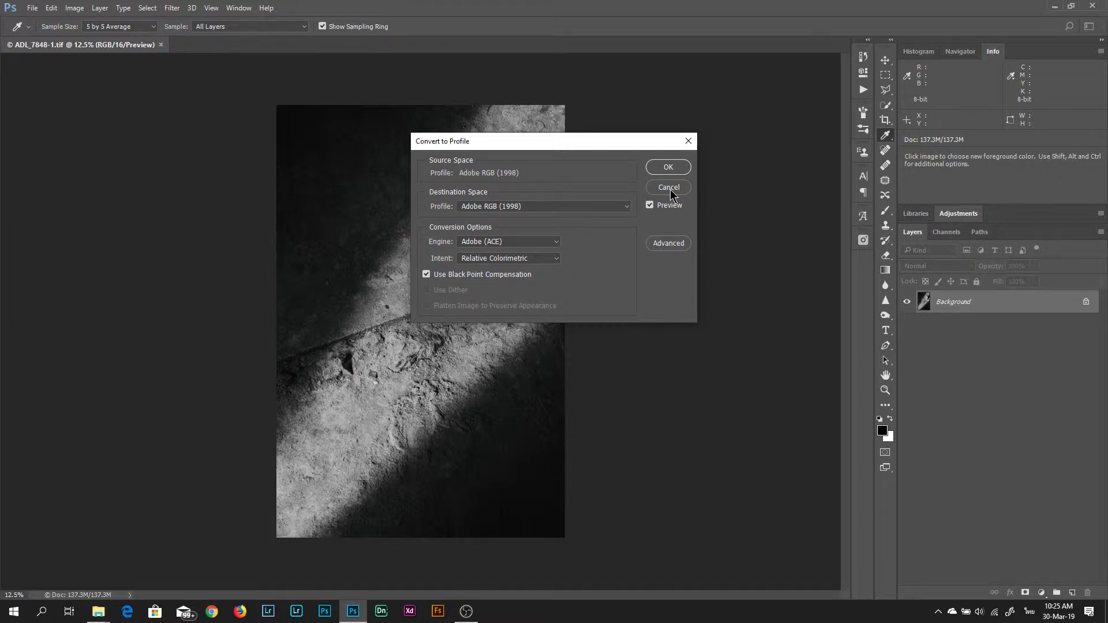
click(669, 188)
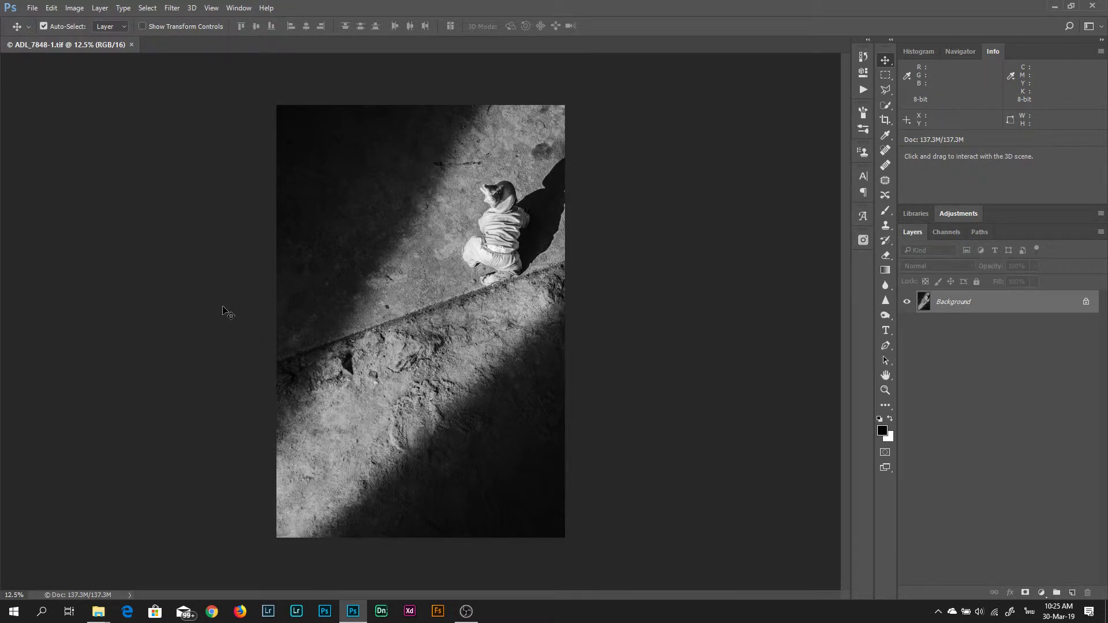
Reopen Convert to Profile and set the destination space to sRGB IEC61966-2.1
click(51, 8)
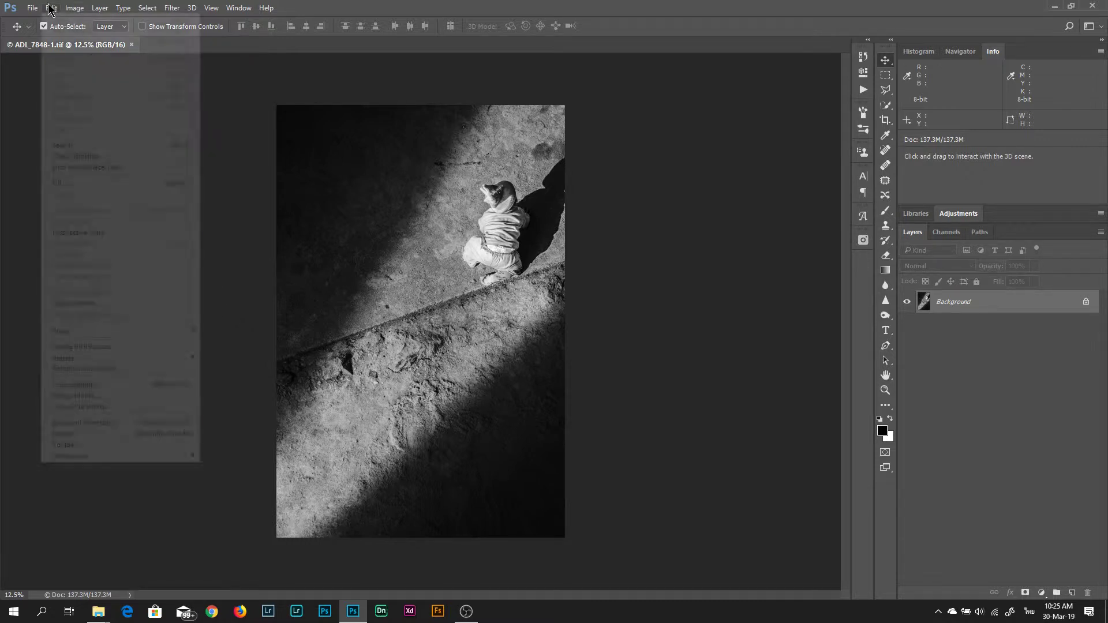
click(83, 407)
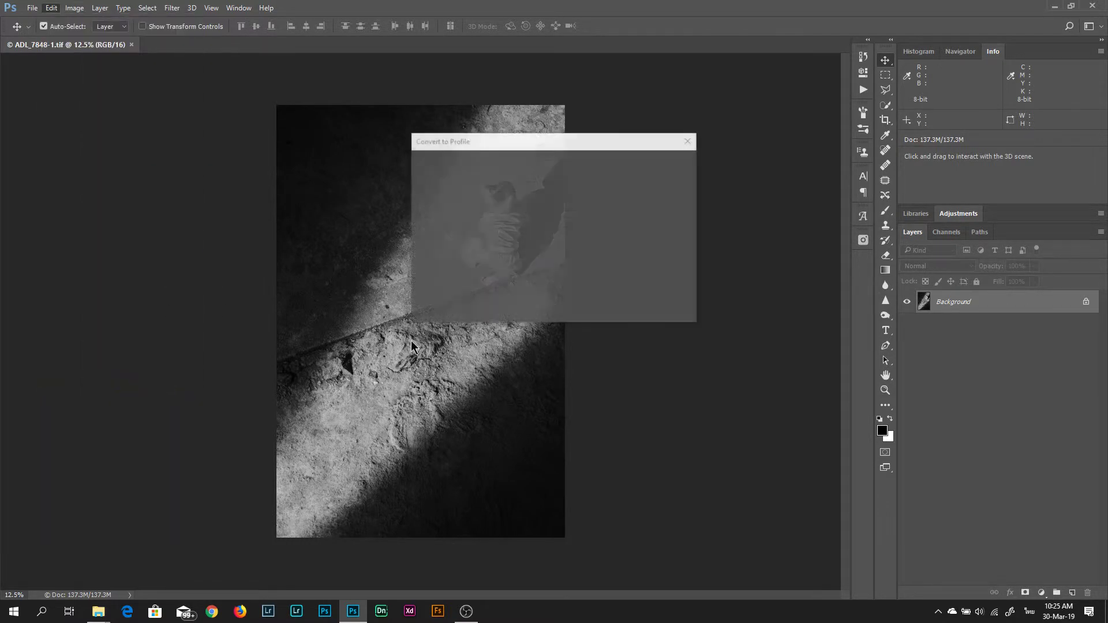
click(545, 206)
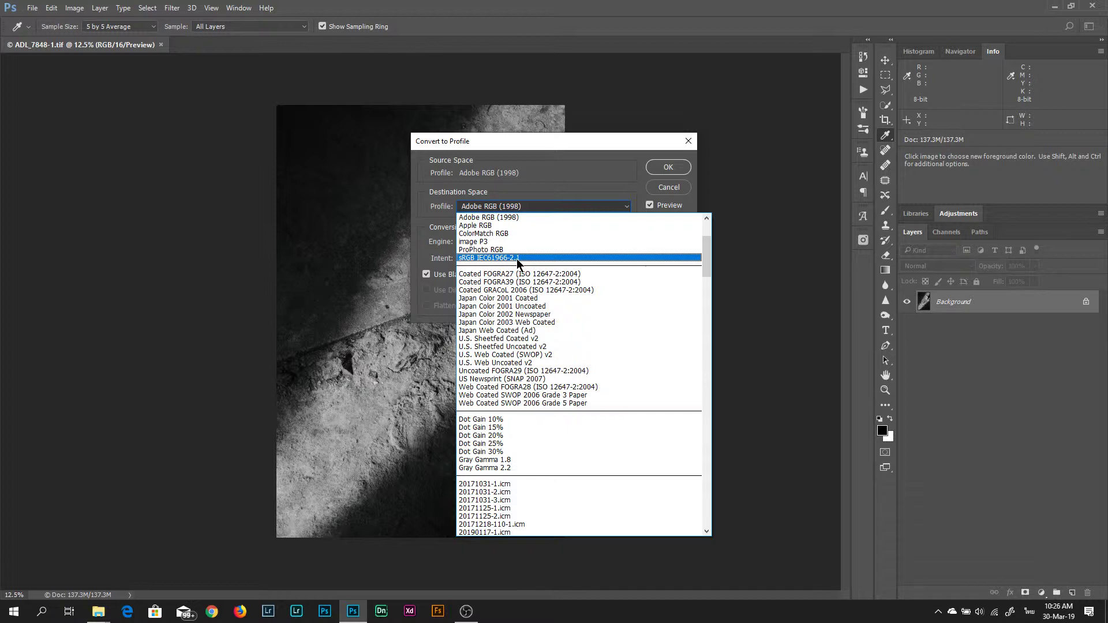
click(517, 258)
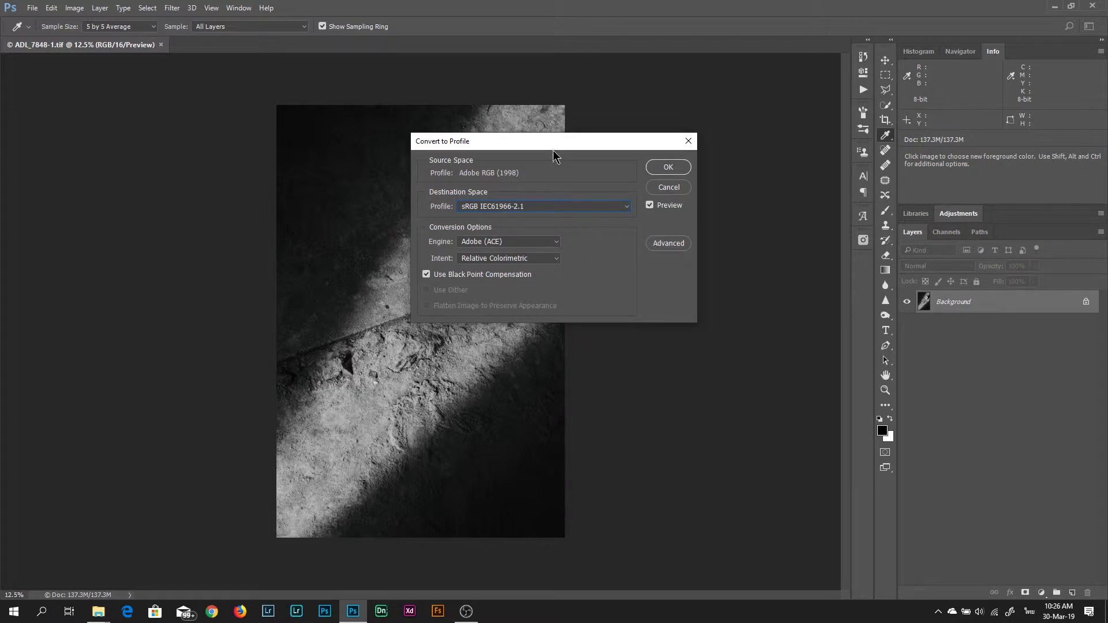
Compare the conversion with Preview toggled on and off, then apply the sRGB IEC61966-2.1 conversion
drag(558, 144, 782, 126)
click(875, 188)
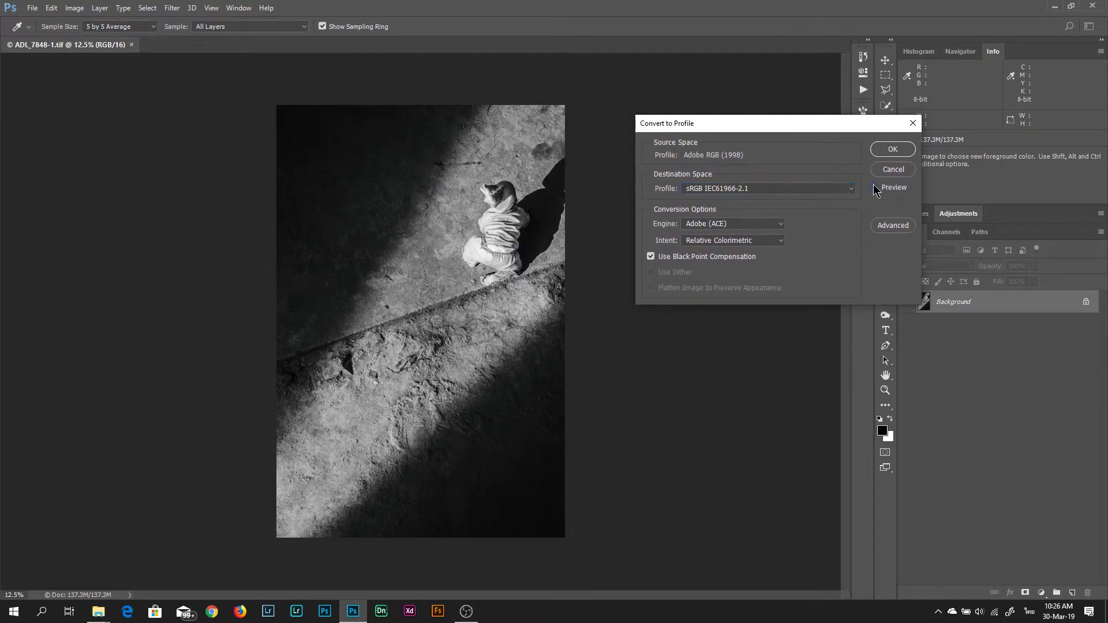
click(874, 189)
click(875, 189)
click(875, 189)
click(888, 150)
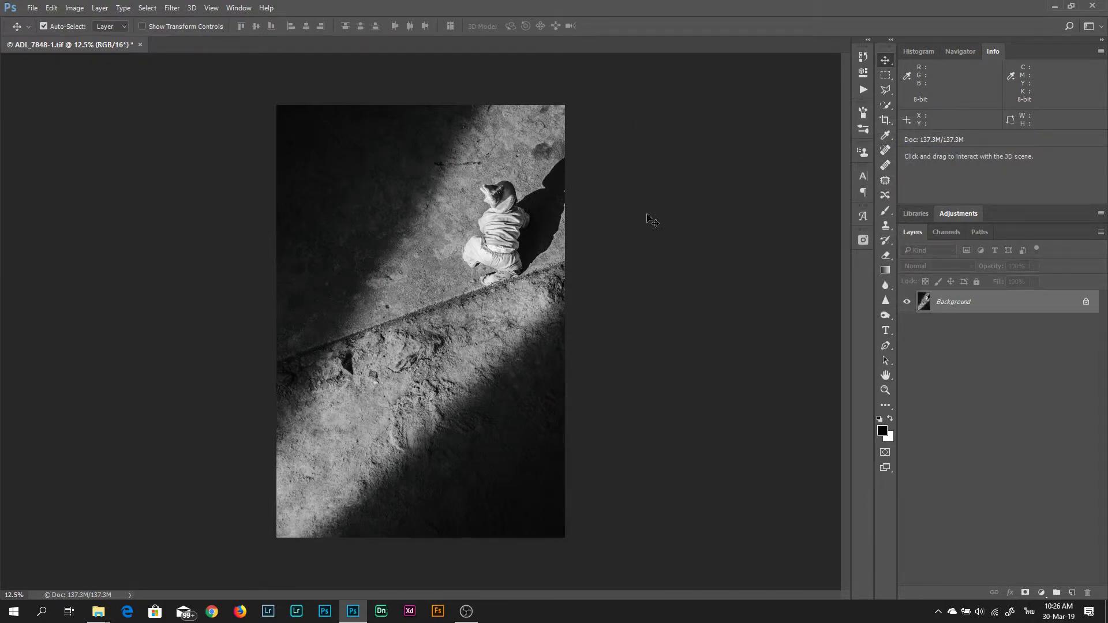
click(34, 9)
mouse_move(52, 173)
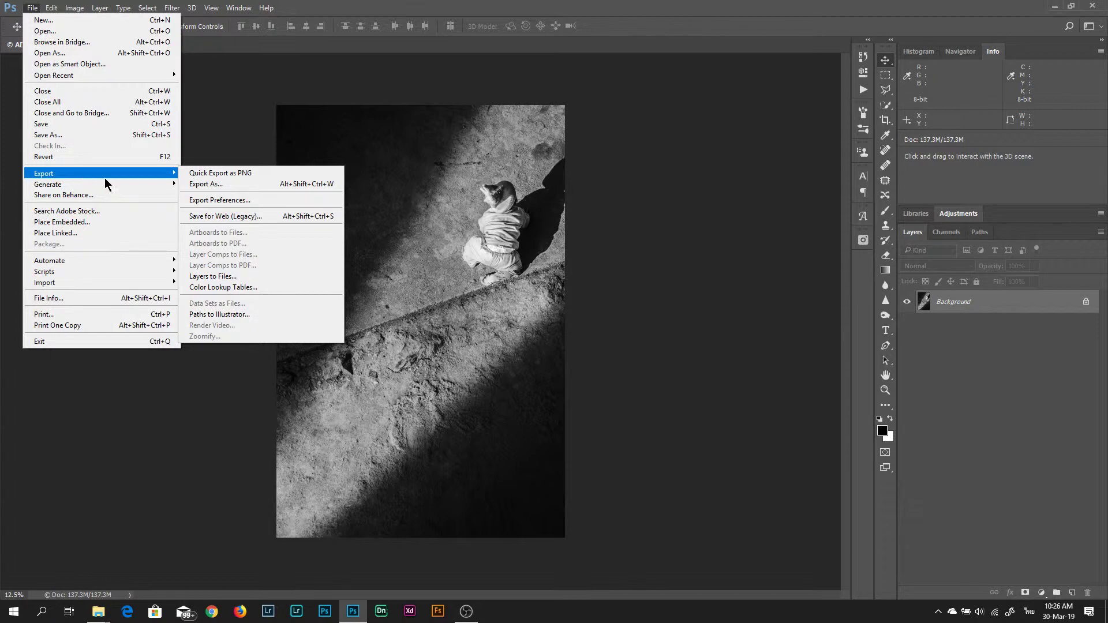
click(622, 226)
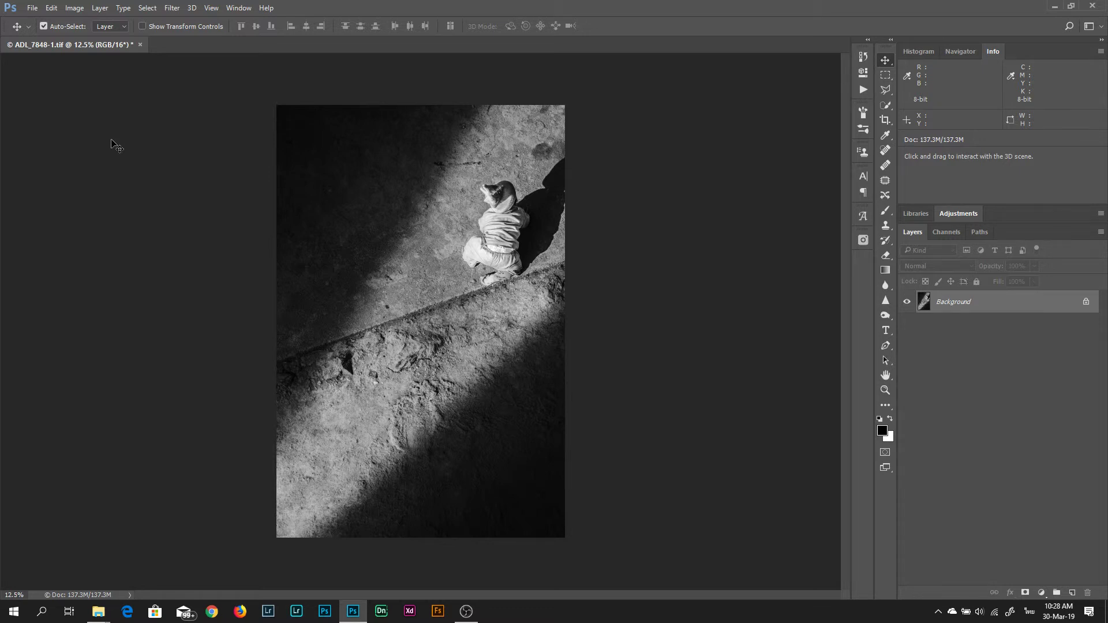
click(53, 8)
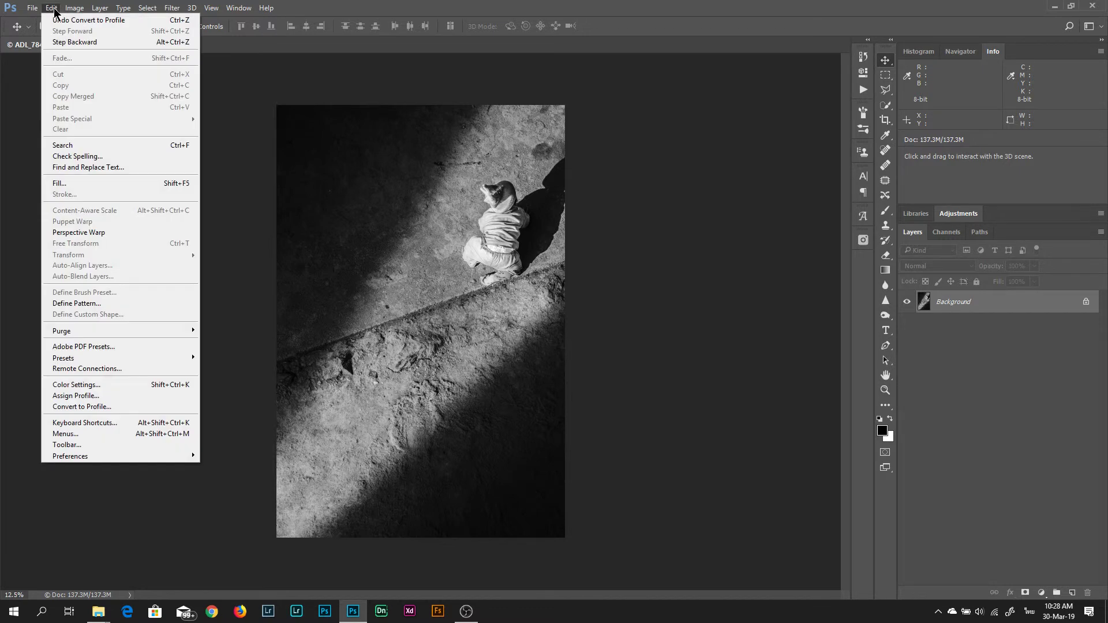
click(64, 407)
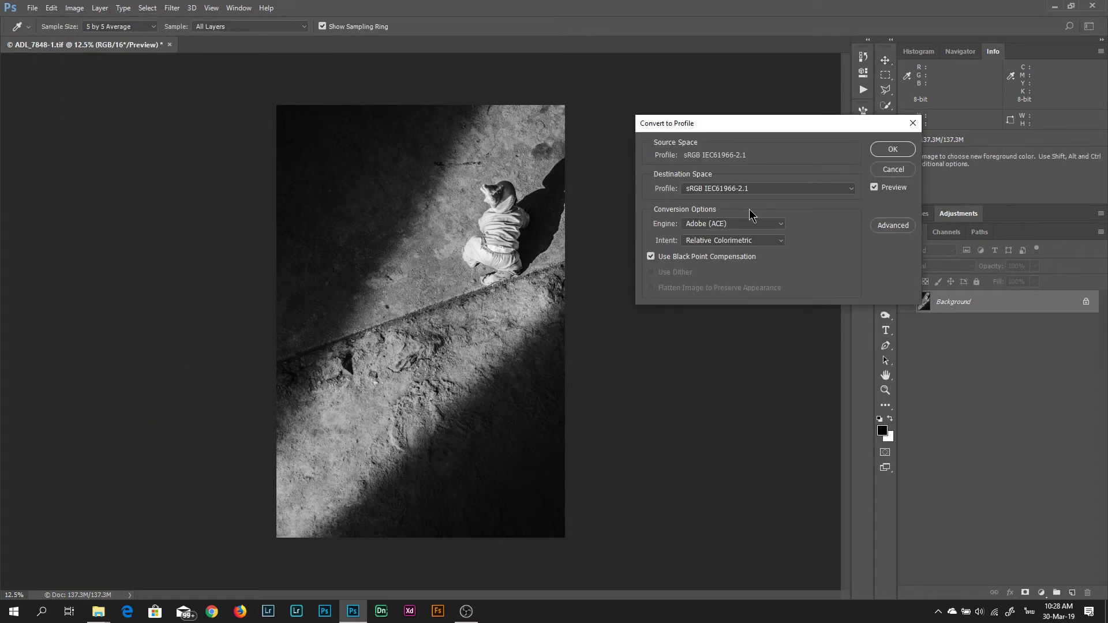
click(783, 189)
scroll(786, 241, up, 1)
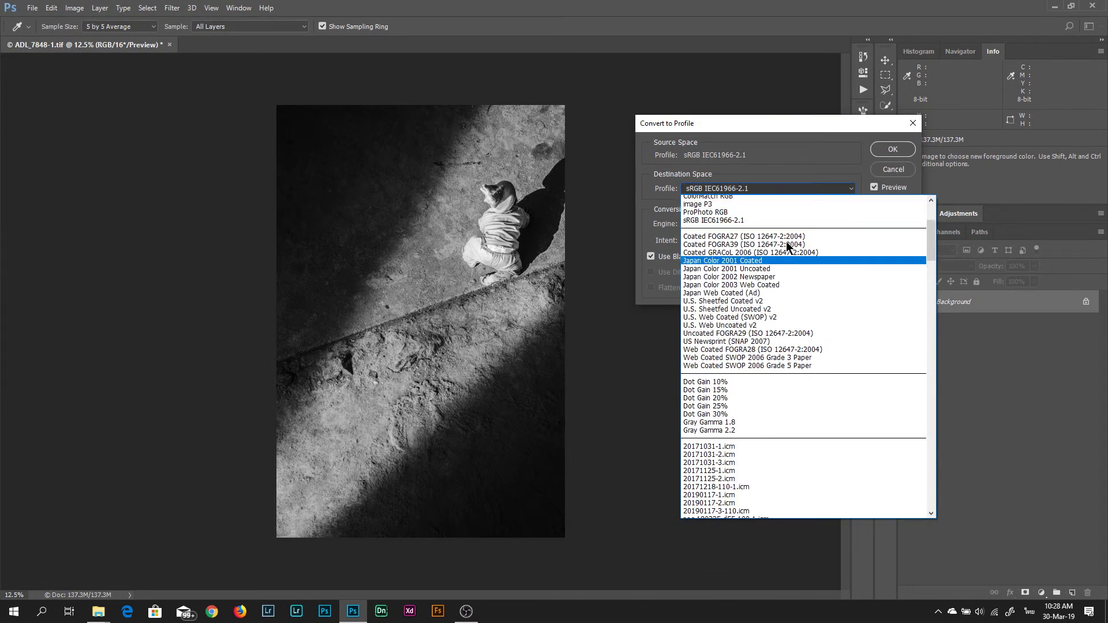
scroll(786, 241, up, 1)
scroll(786, 241, up, 1)
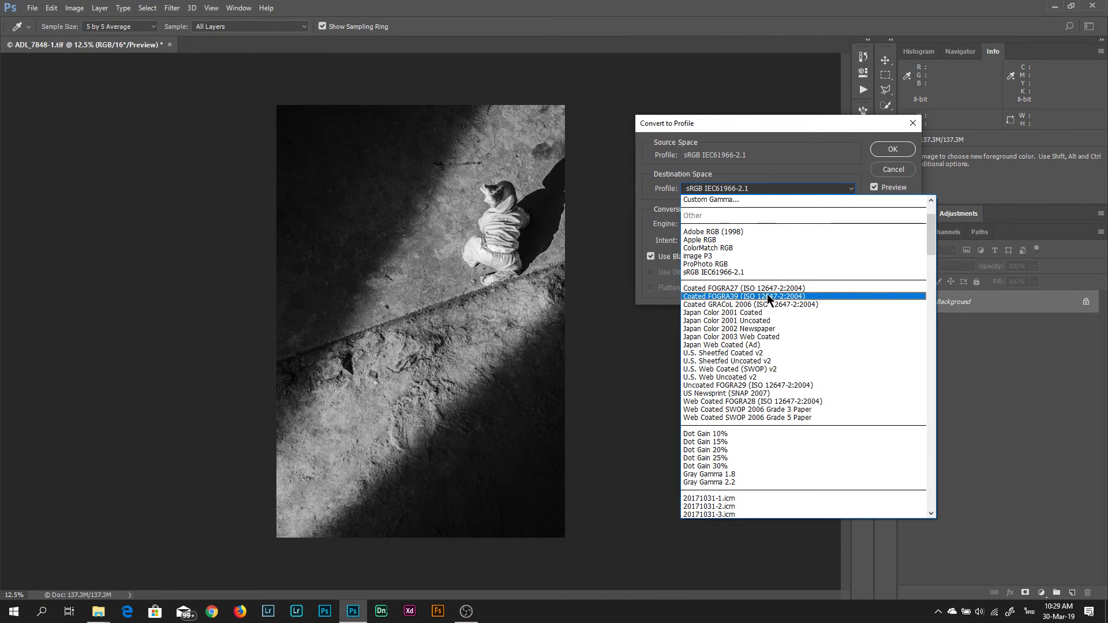
click(770, 171)
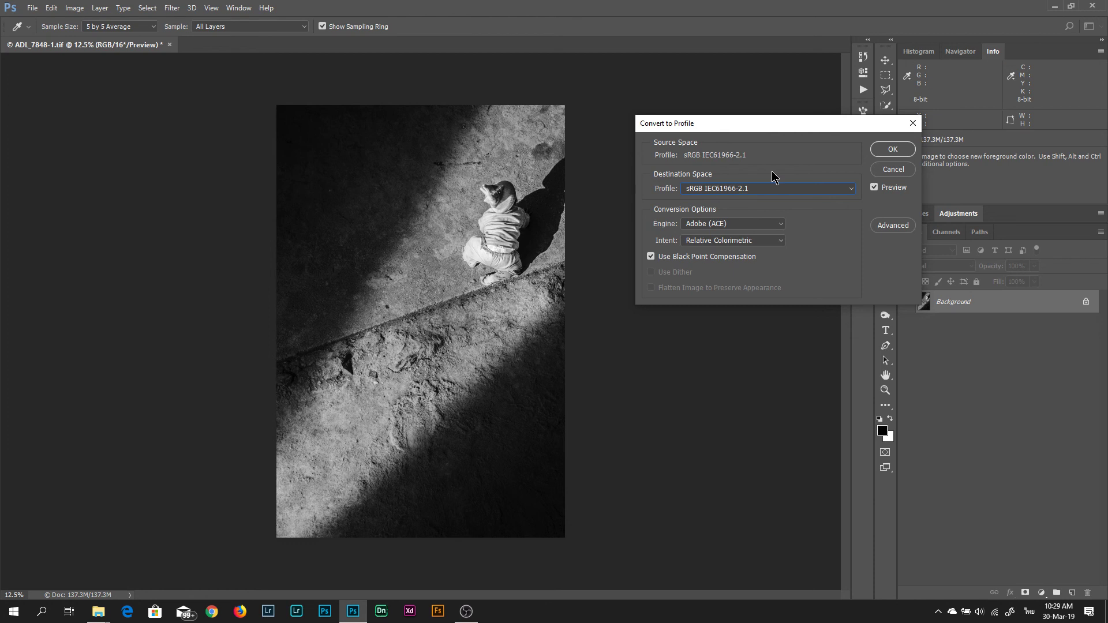
click(892, 170)
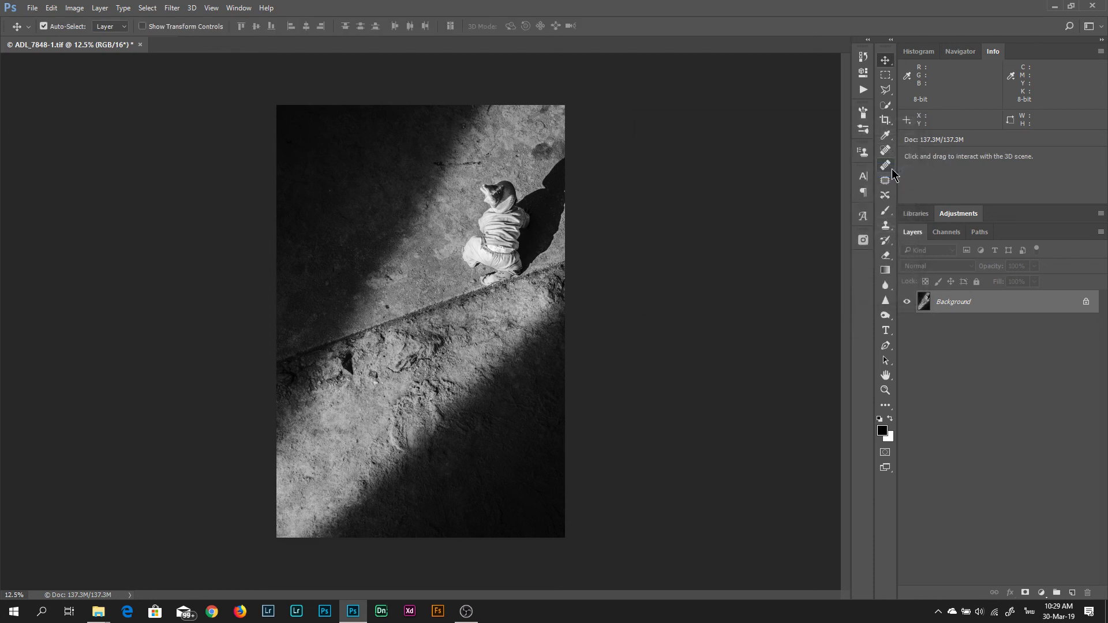